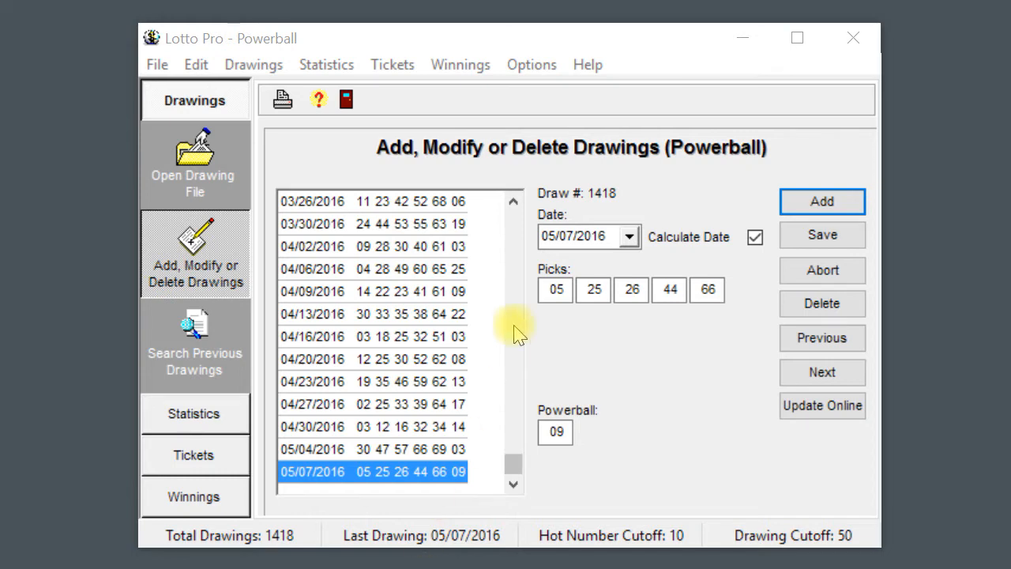
Step: Open the Florida Lotto drawing file (FL653.DBF)
click(197, 178)
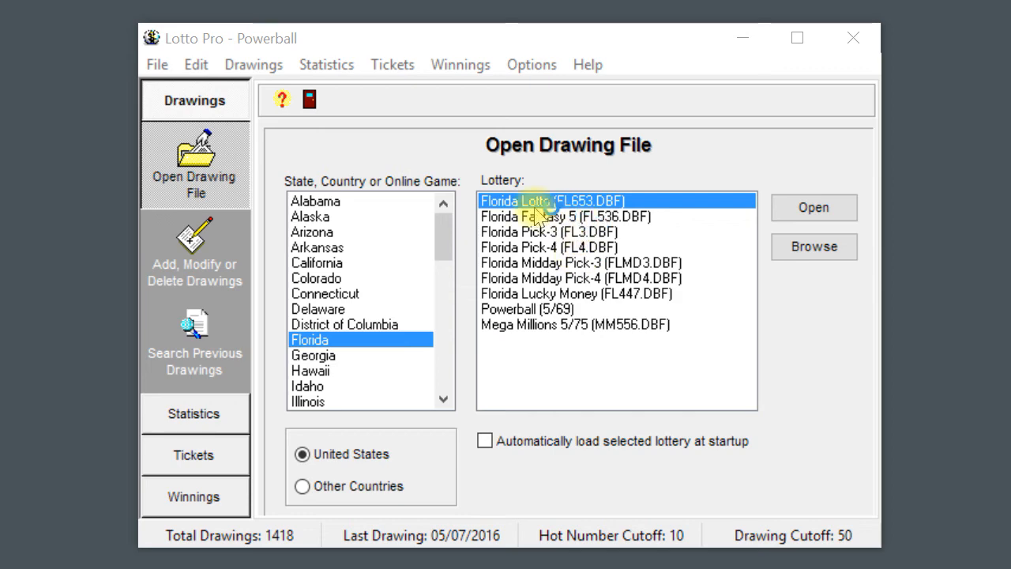
click(825, 214)
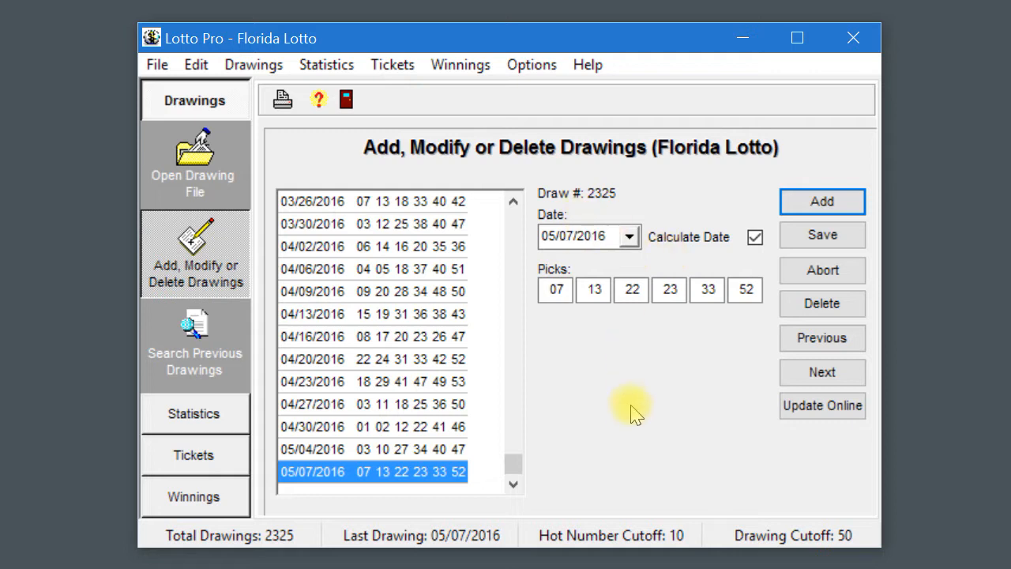
Step: Generate smart number tickets using the abbreviated wheel with 11 numbers, 101 tickets and a 5/5 guarantee, keeping the recommended numbers
click(192, 458)
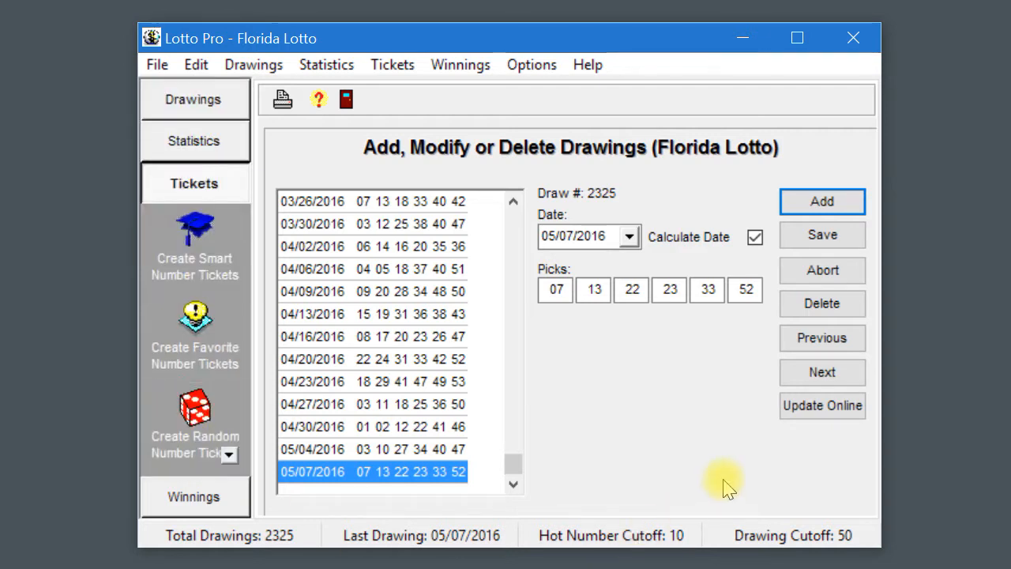
click(166, 266)
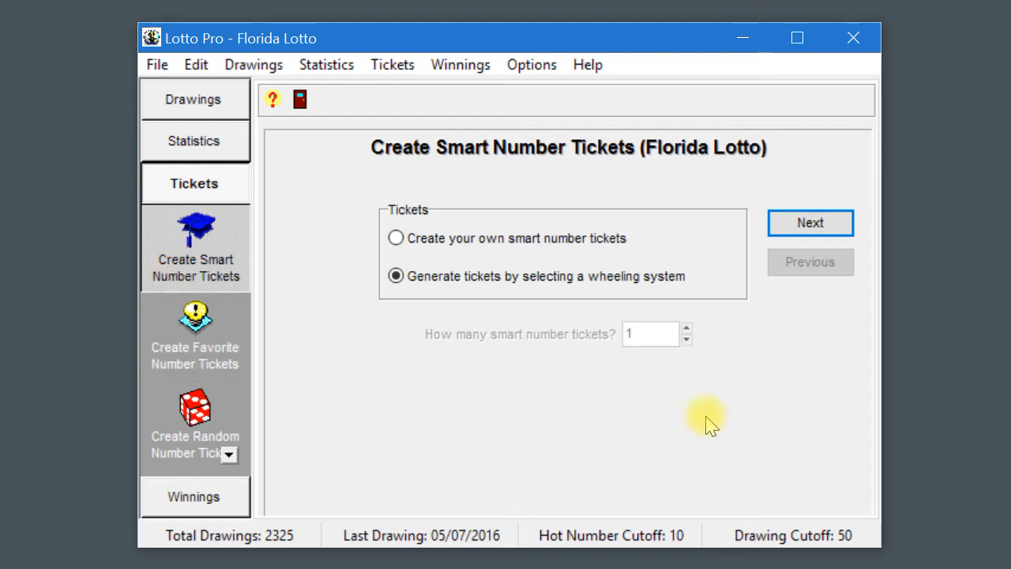
click(800, 227)
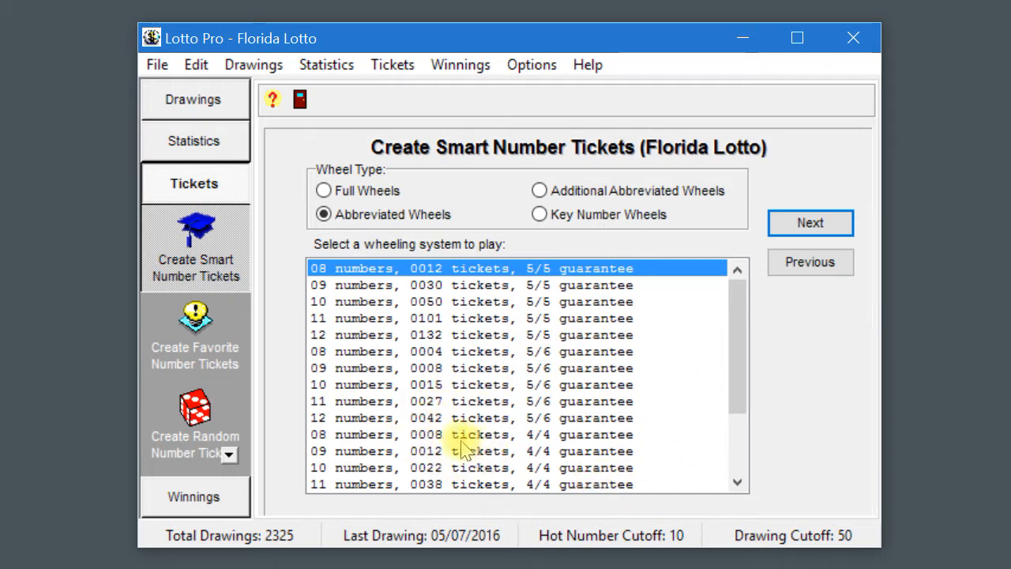
click(413, 324)
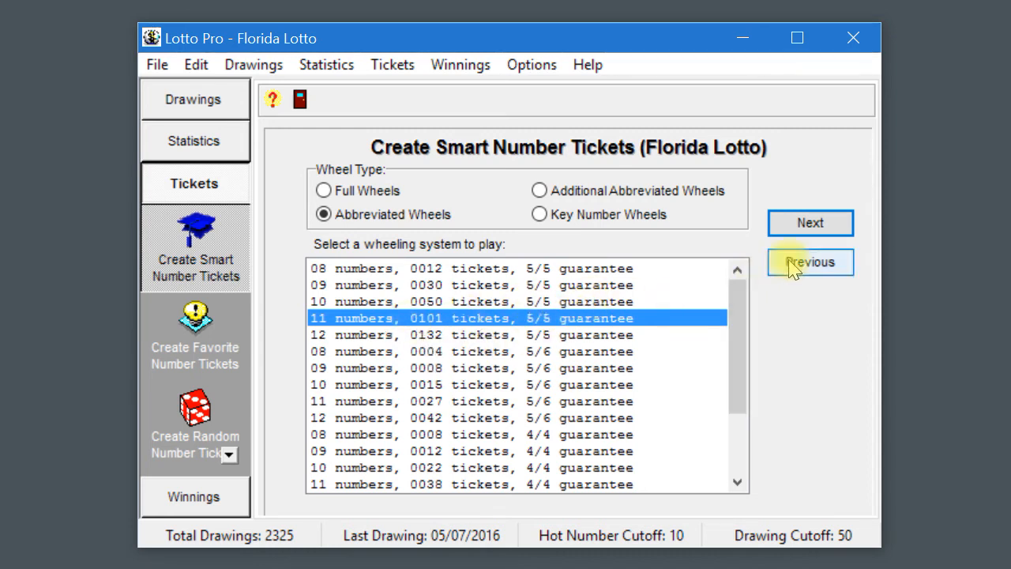
click(809, 225)
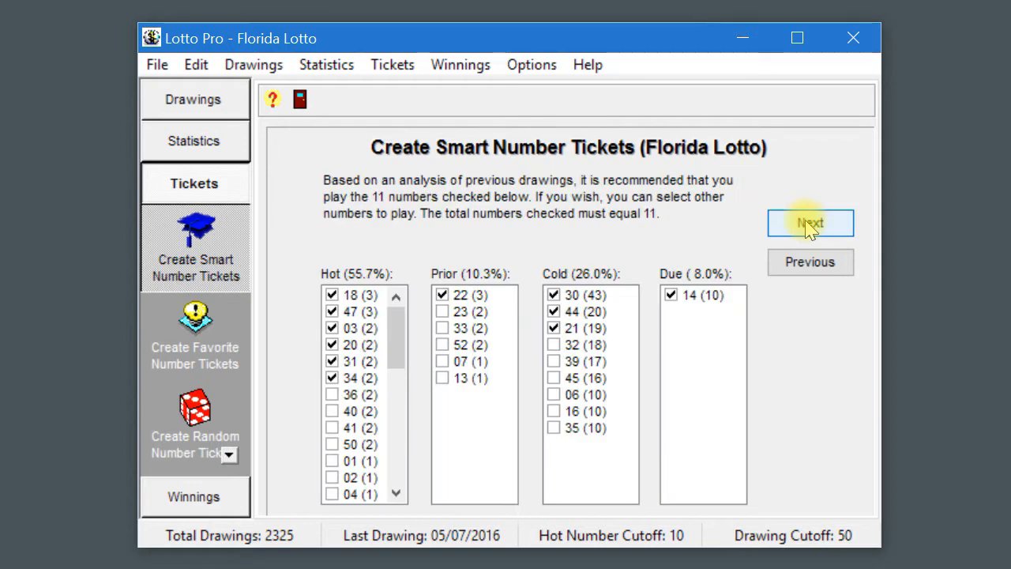
click(809, 225)
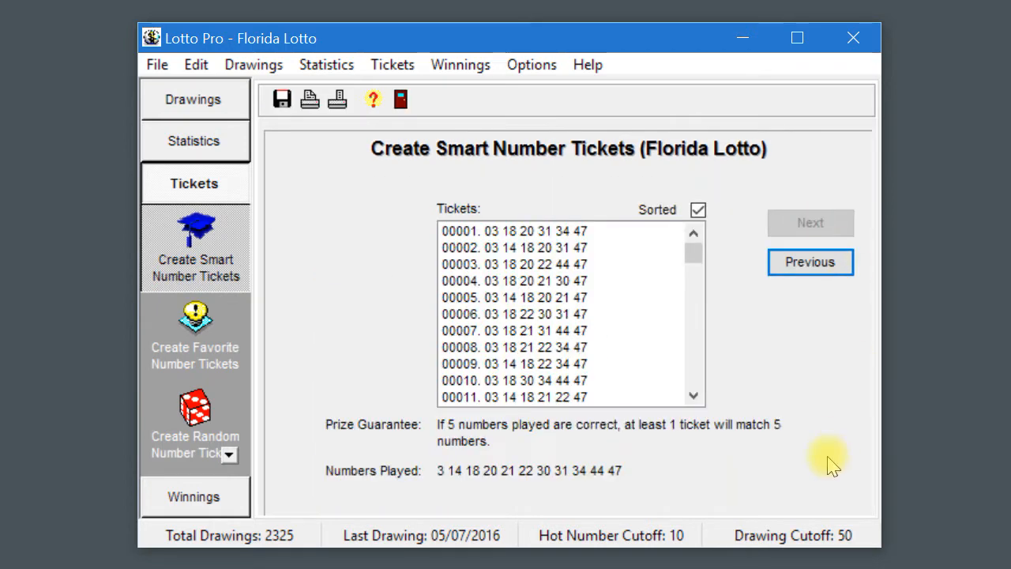
Step: Save the generated tickets as the ticket file "florida lotto" and agree to apply filters to them
drag(692, 263, 691, 234)
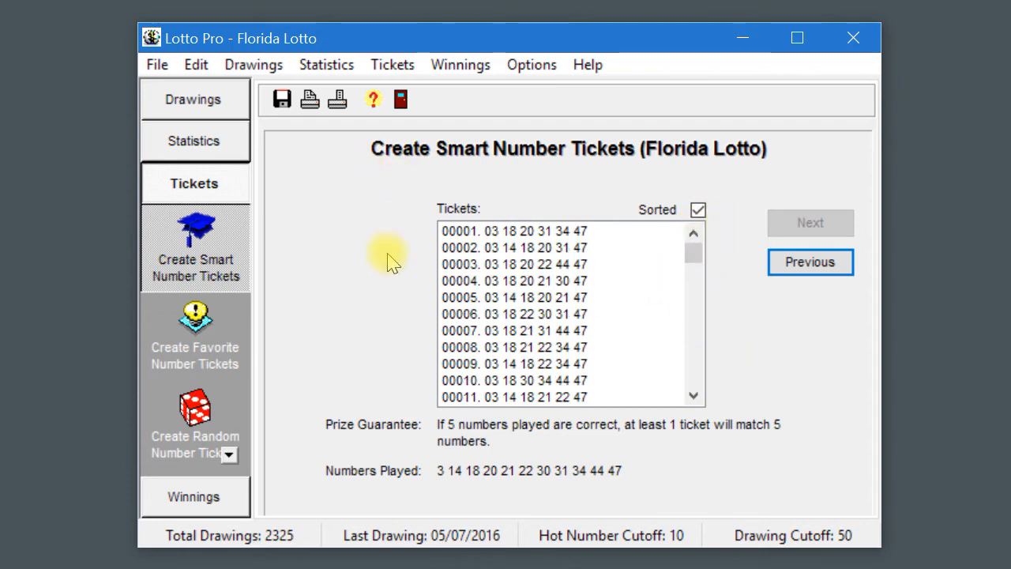
click(282, 100)
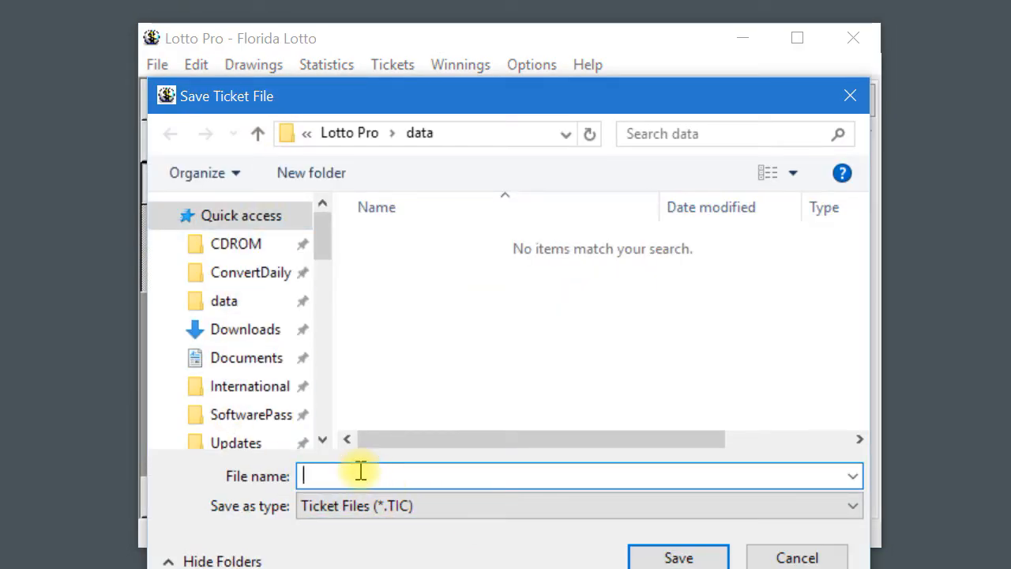
text(flori)
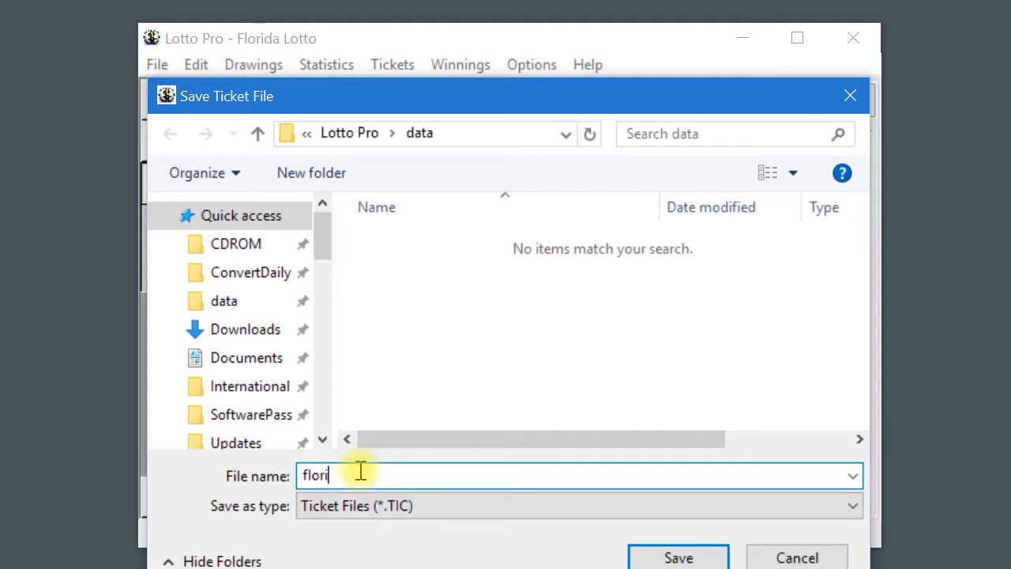
text(da lotto)
click(677, 553)
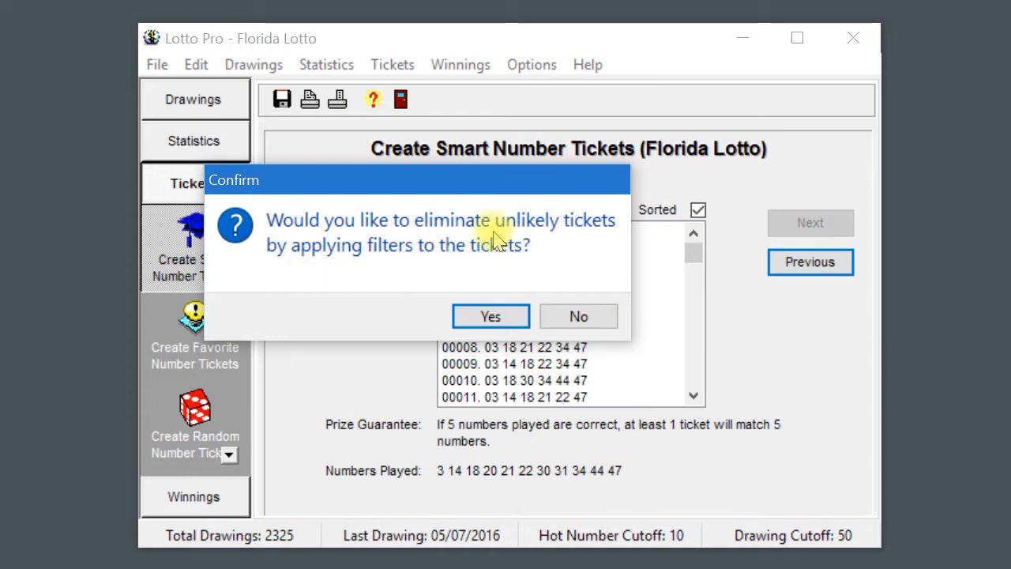
click(488, 319)
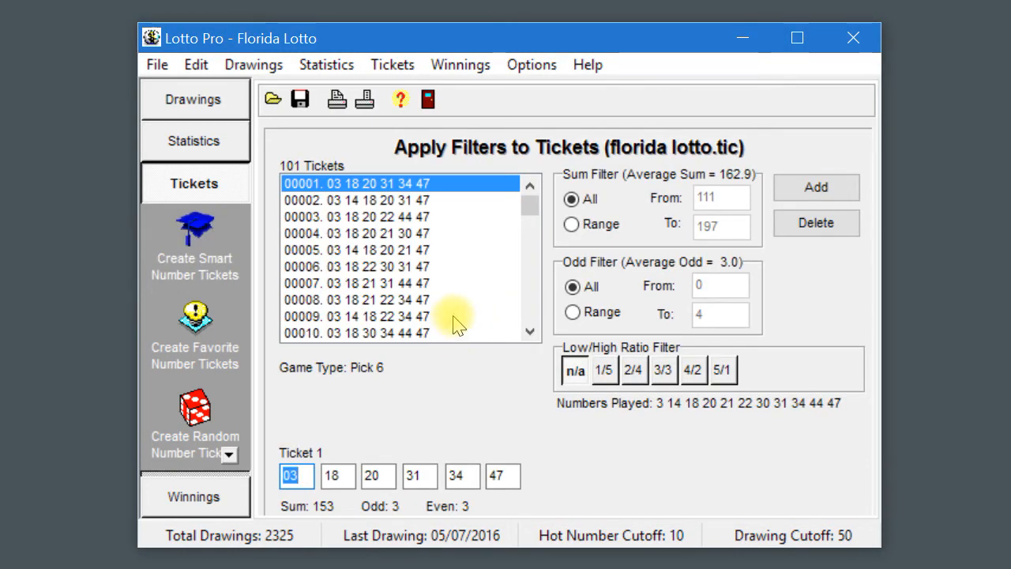
Step: Examine several individual tickets in the list, comparing their sums and their odd and even number counts
mouse_move(530, 214)
mouse_down()
mouse_move(530, 334)
mouse_move(526, 204)
mouse_up()
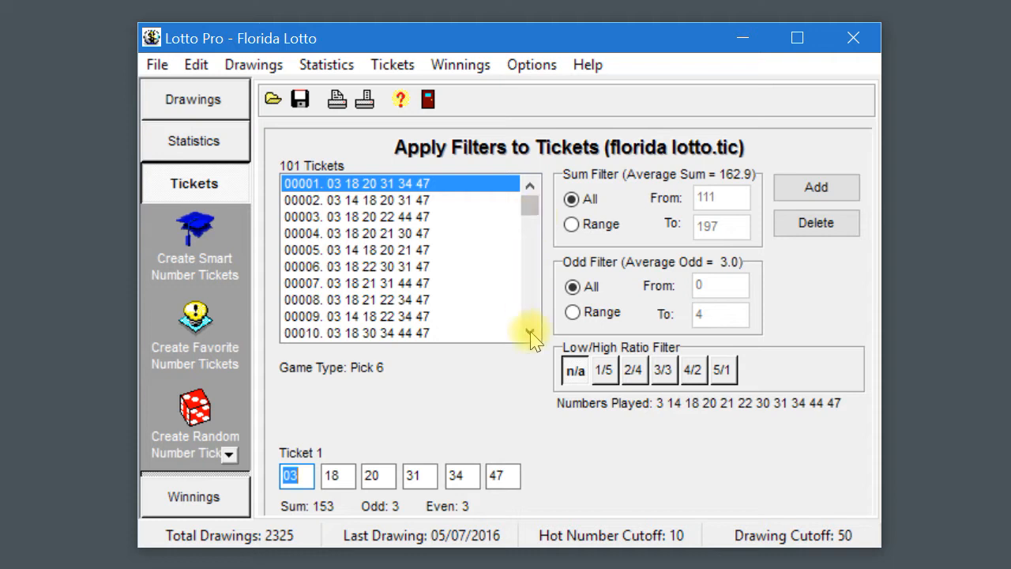
click(380, 200)
click(378, 183)
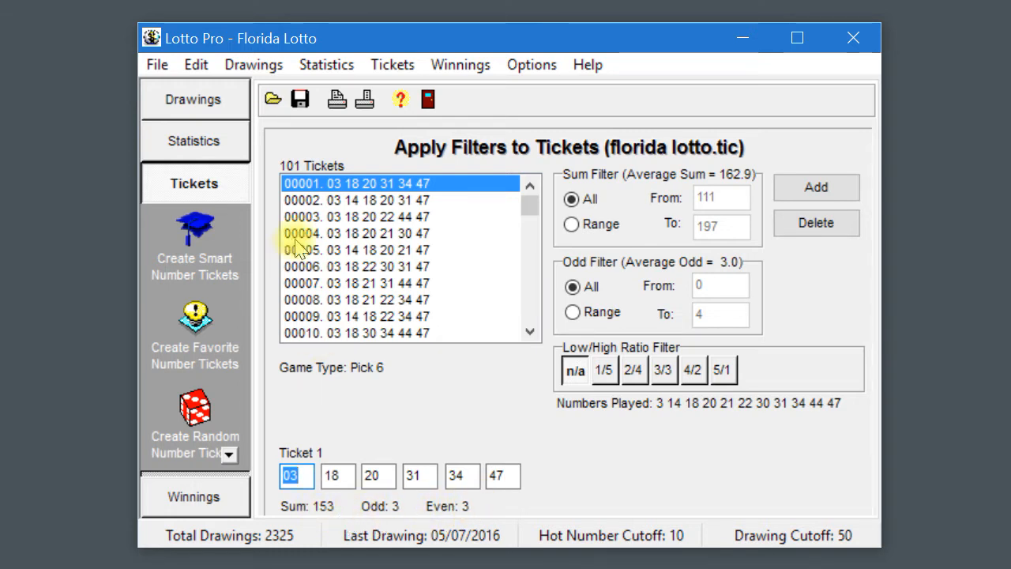
click(293, 199)
click(289, 217)
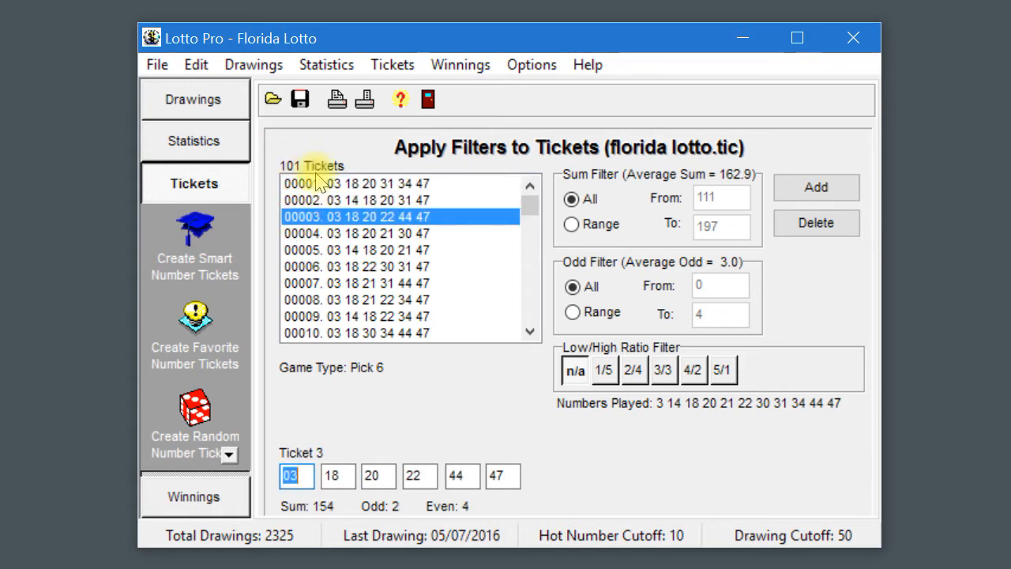
click(324, 185)
click(338, 248)
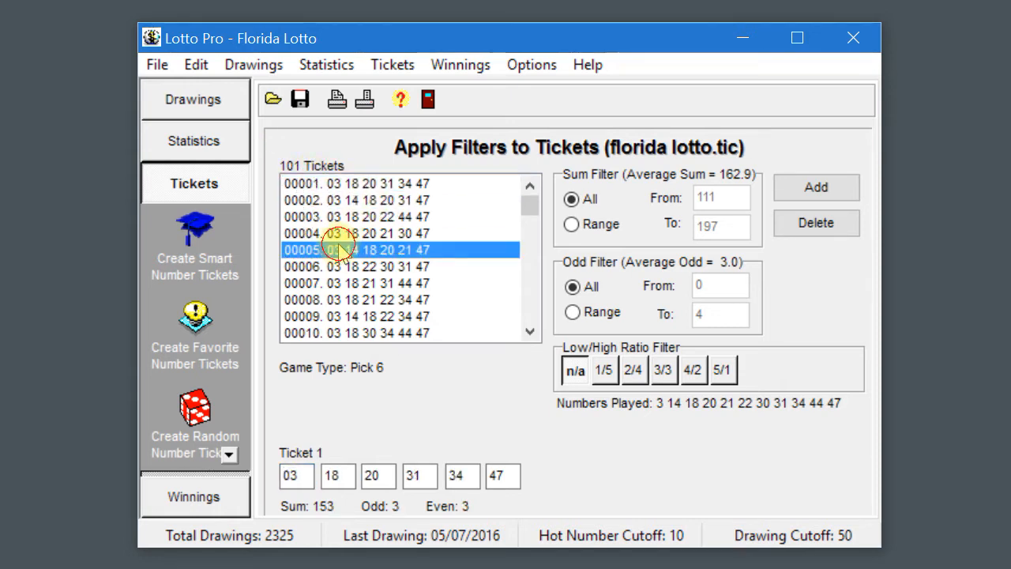
click(337, 188)
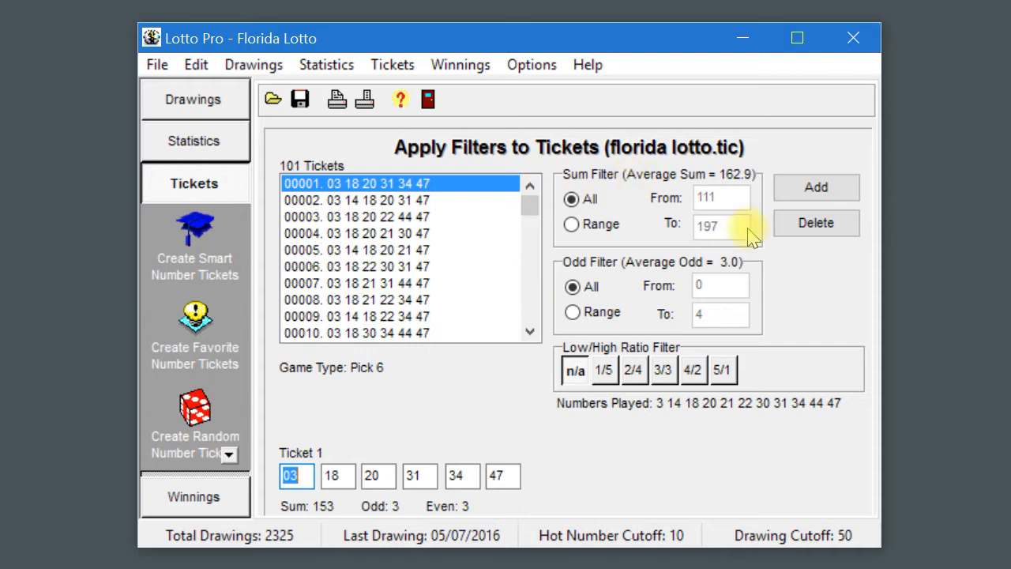
Step: Switch the sum filter to a range and set its lower limit to 143
click(570, 230)
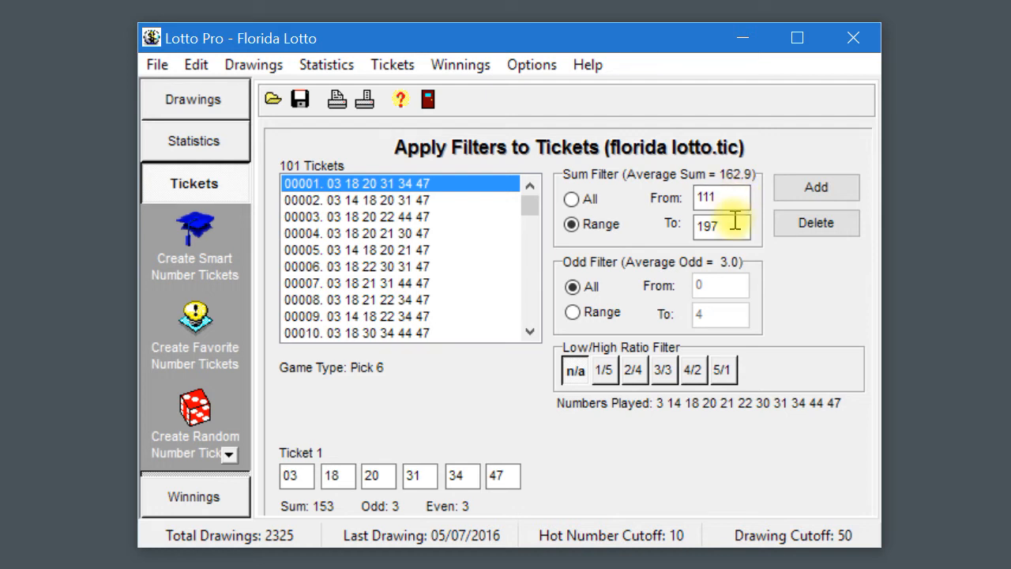
click(734, 199)
click(736, 227)
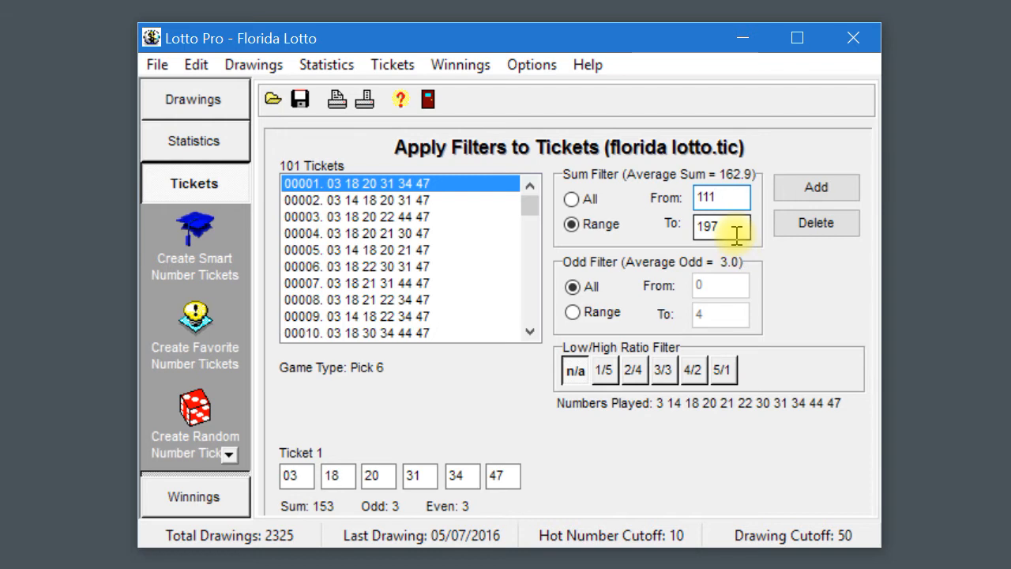
click(743, 199)
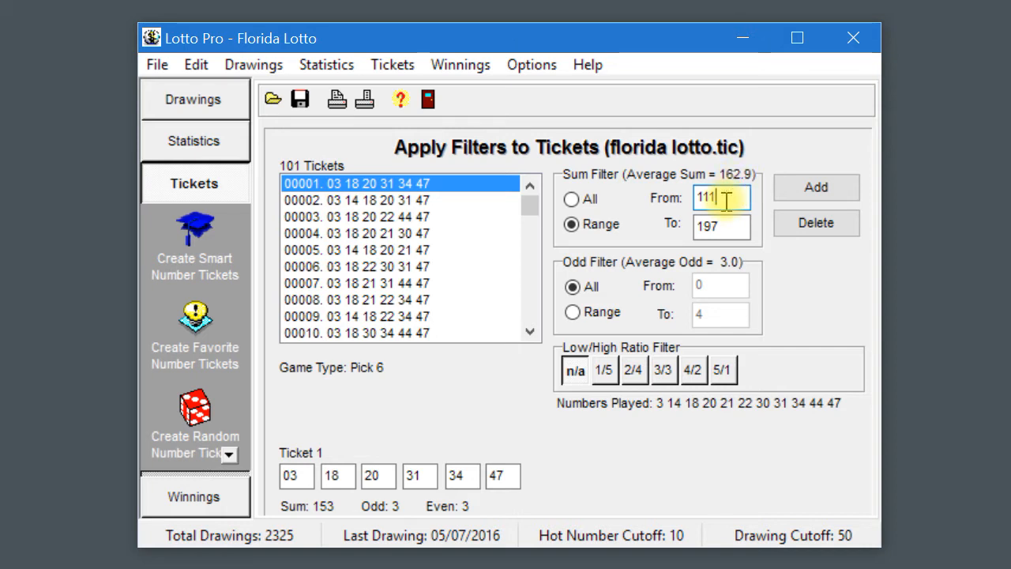
drag(708, 199, 681, 199)
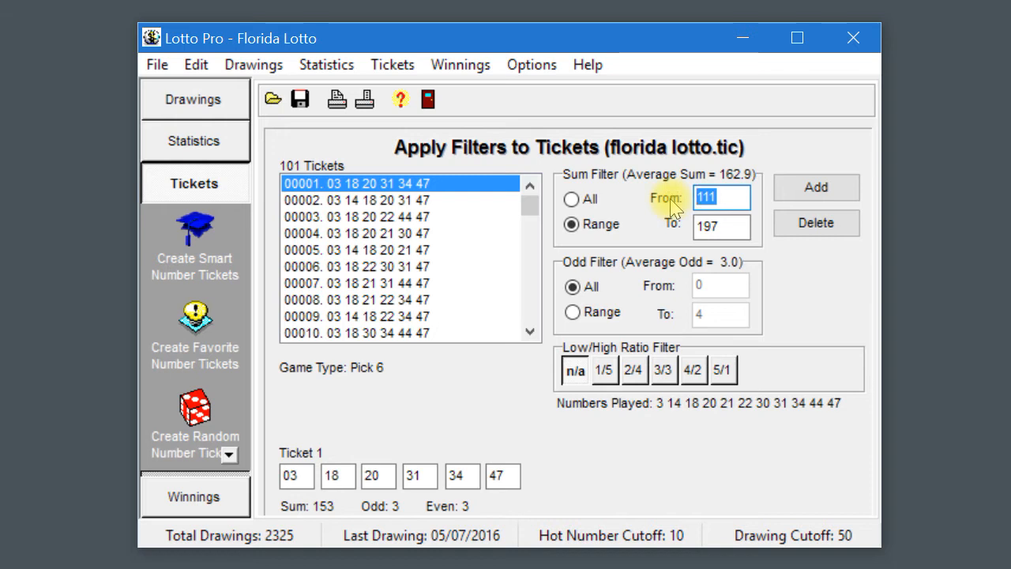
text(143)
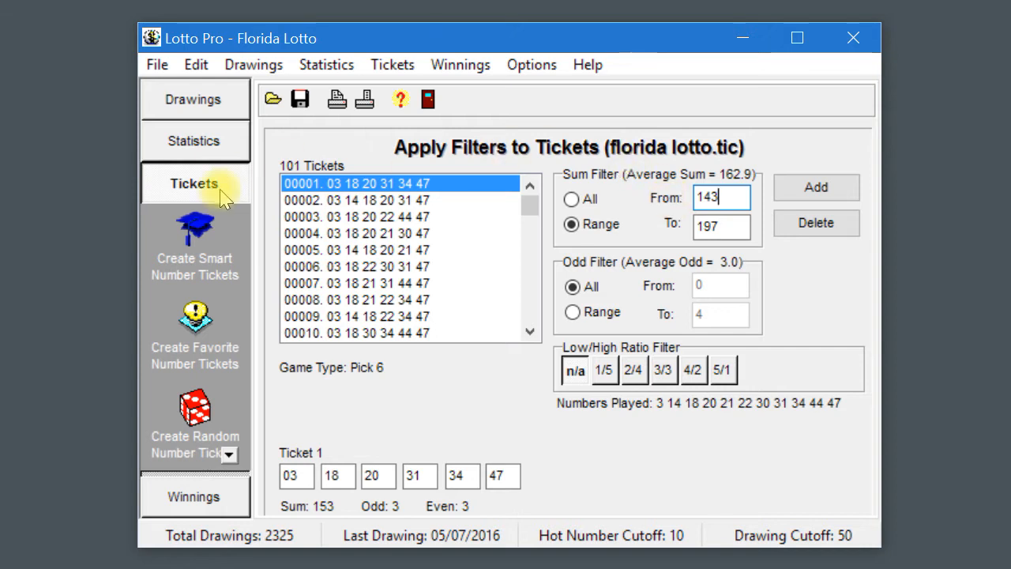
key(Tab)
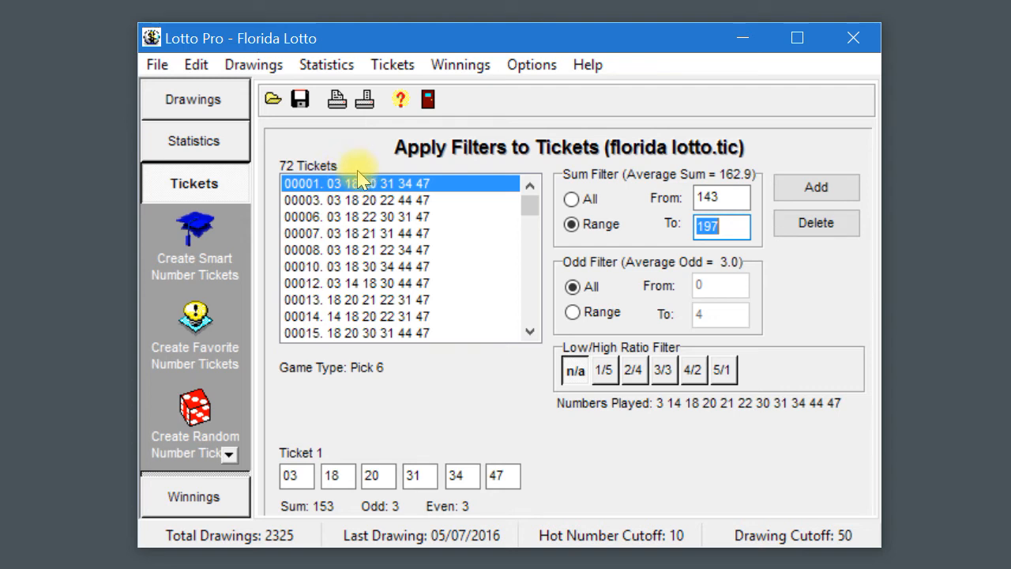
Step: Set the upper limit of the sum filter range to 183 and apply it to the tickets
click(737, 230)
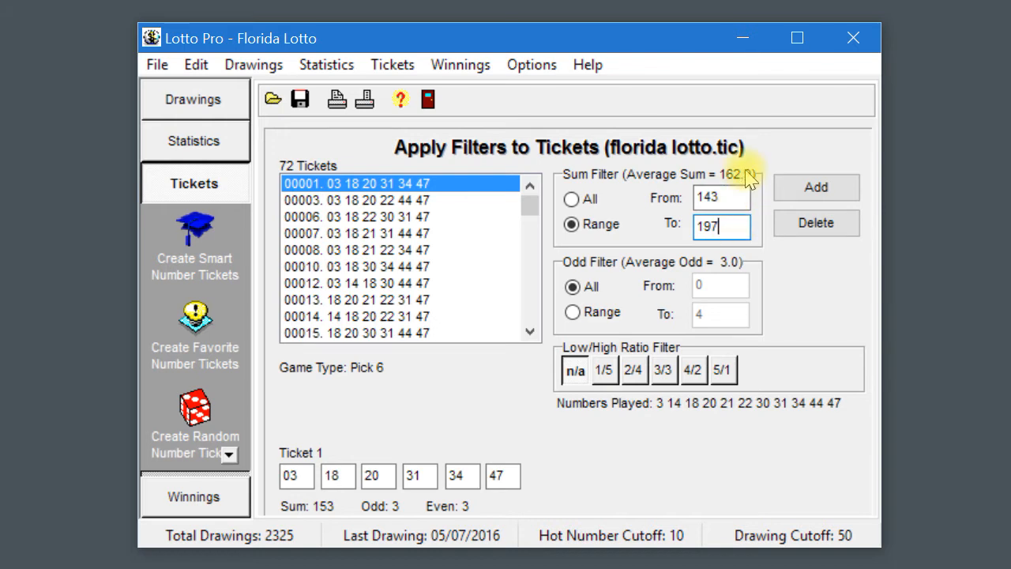
drag(733, 229, 699, 227)
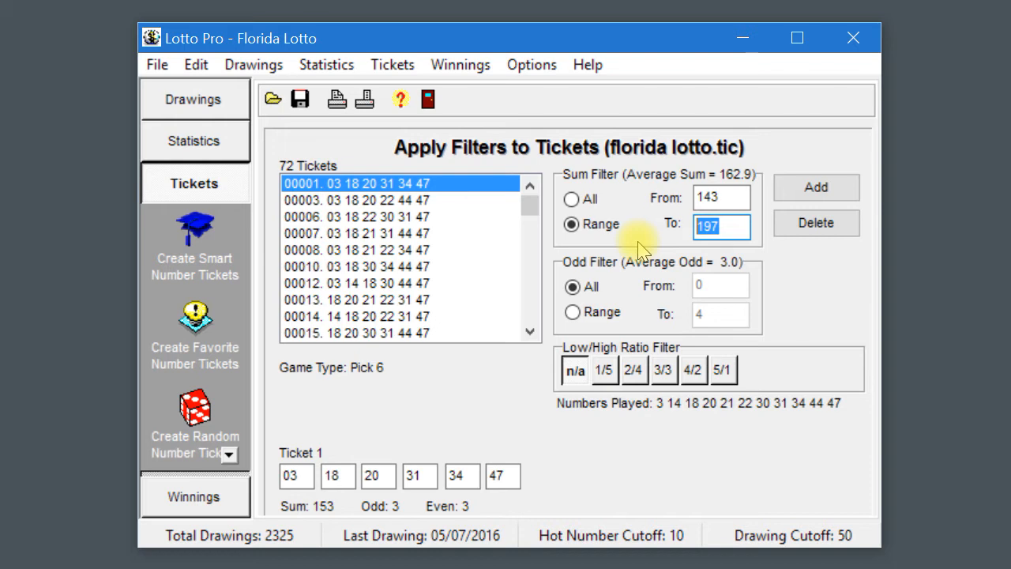
text(183)
click(327, 181)
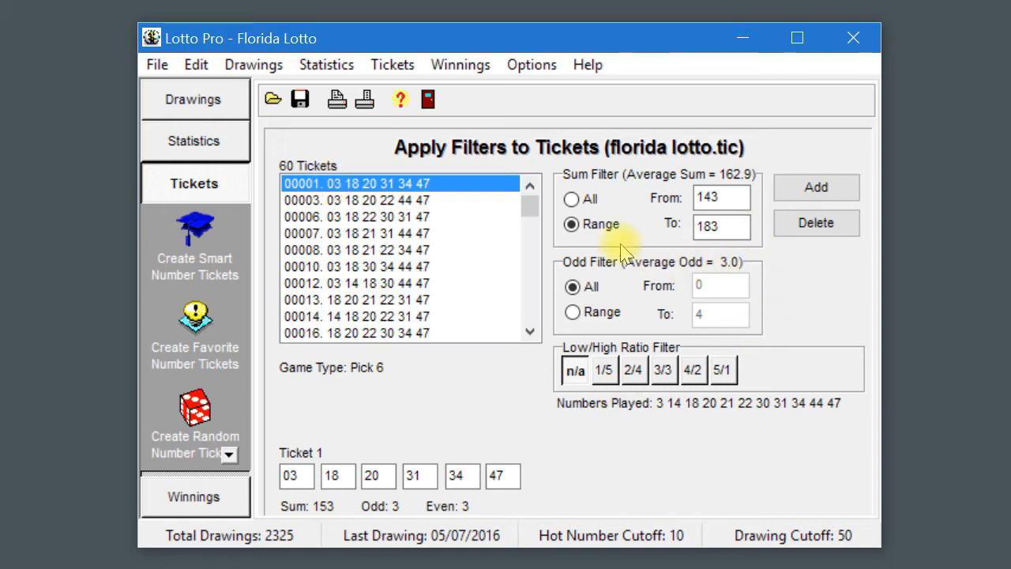
Step: Narrow the sum filter range to run from 153 to 173
click(732, 199)
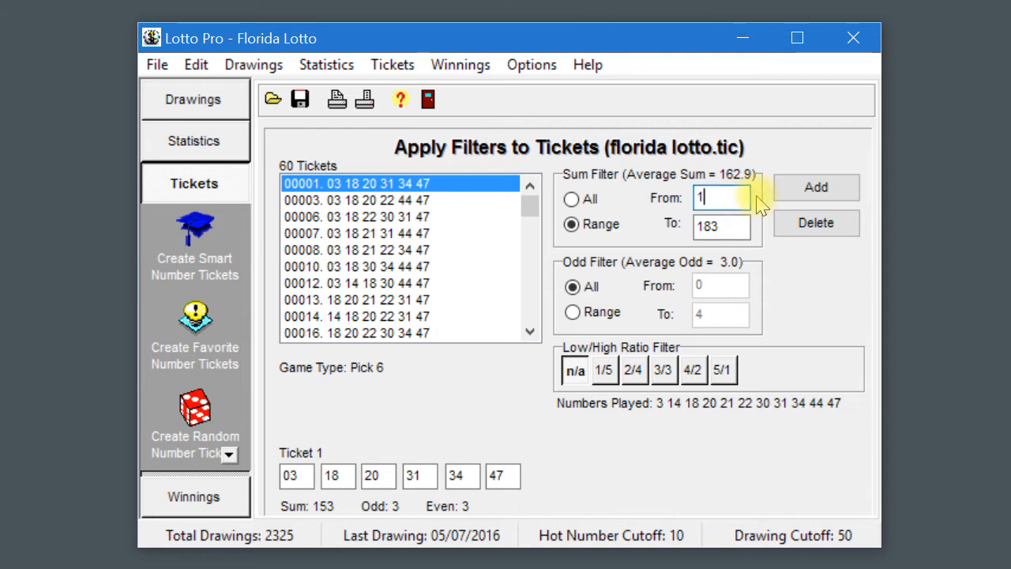
text(53)
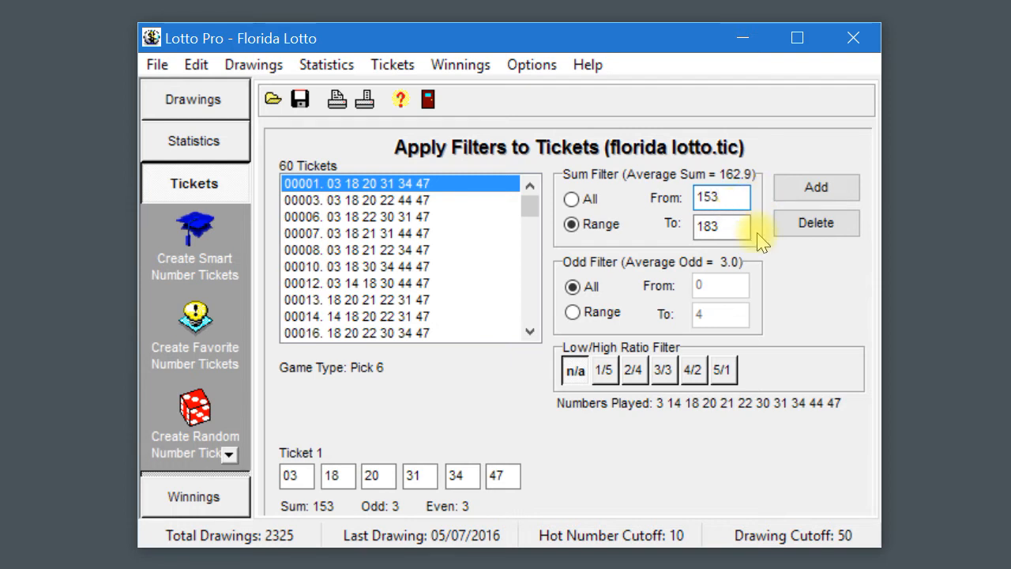
click(731, 227)
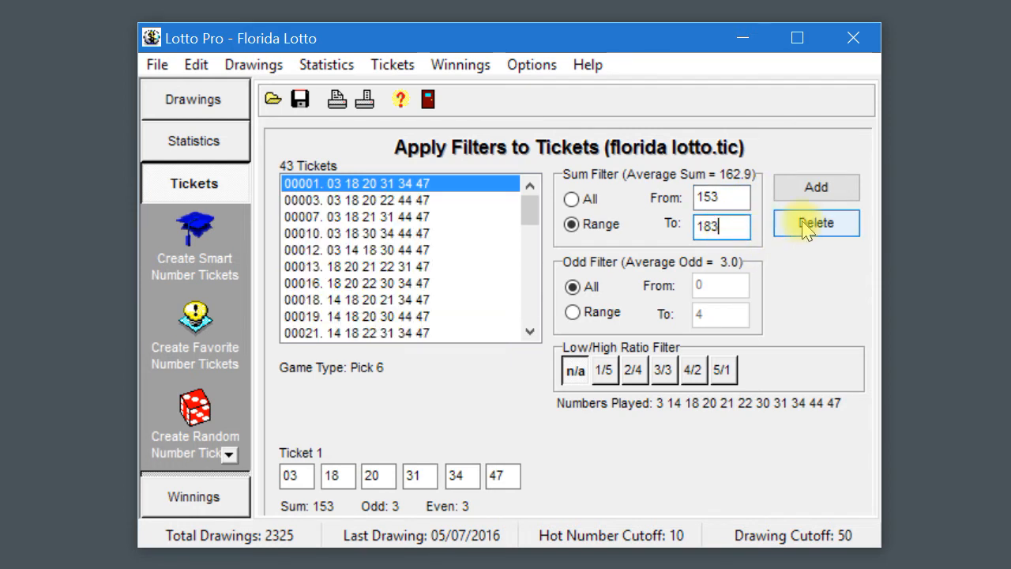
key(BackSpace)
key(BackSpace)
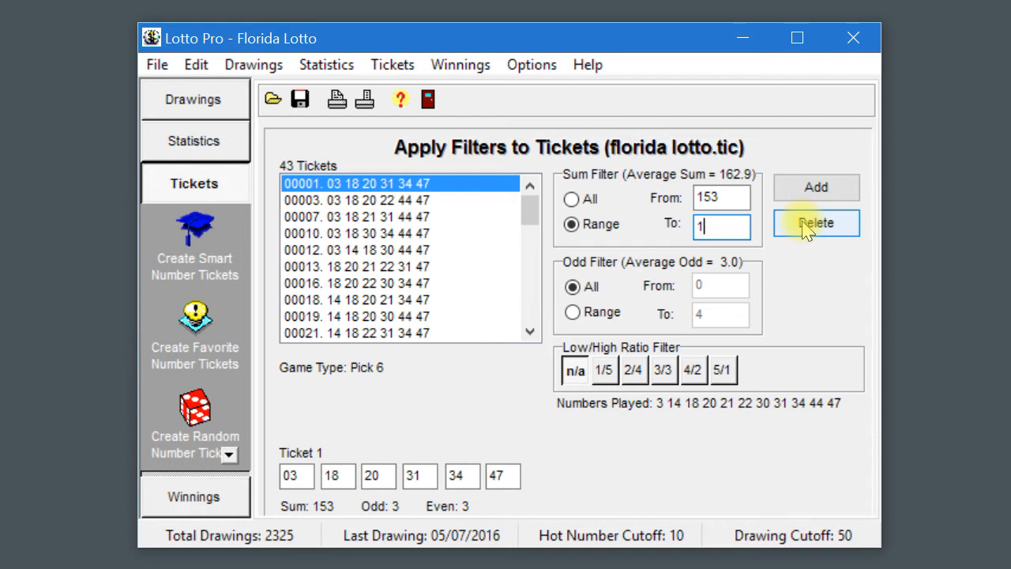
text(73)
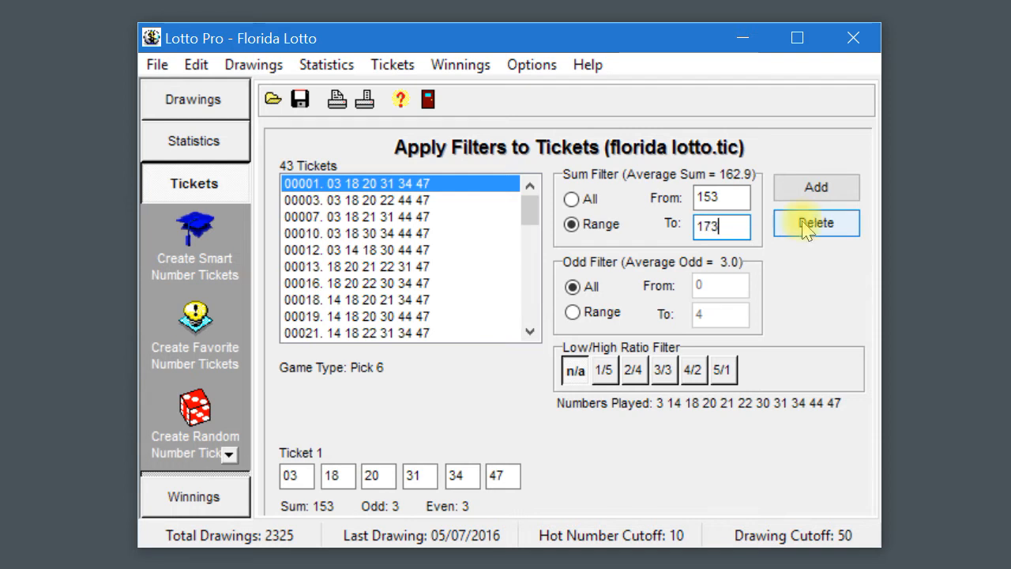
click(806, 227)
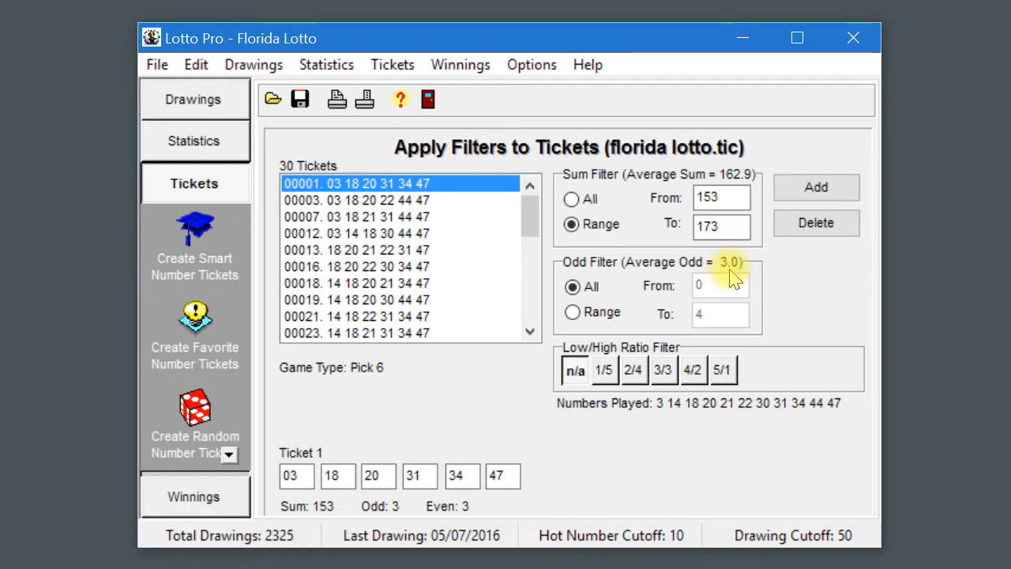
Step: Switch the odd filter to a range and set its lower limit to 3
click(572, 312)
double_click(733, 281)
text(3)
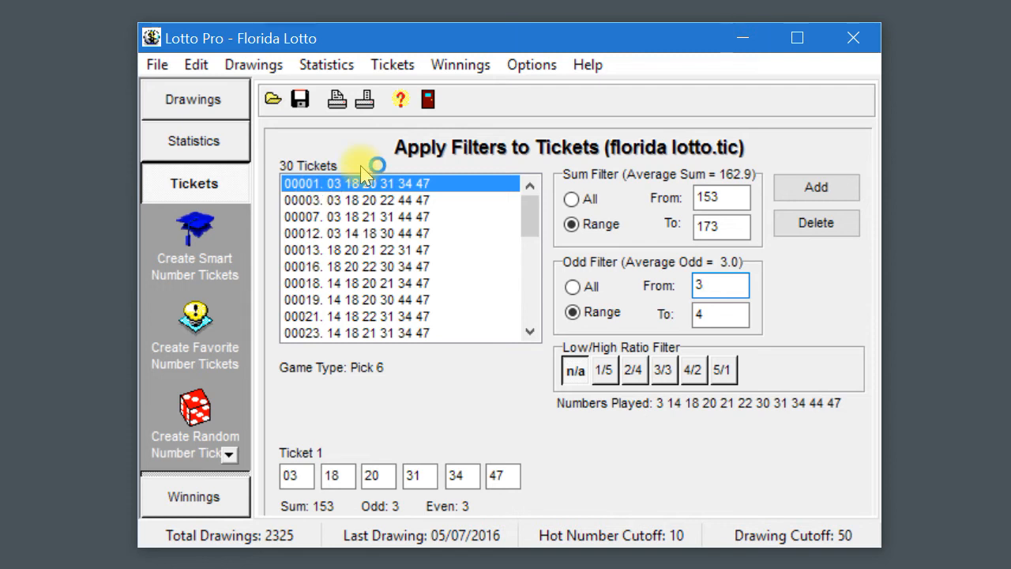
key(Tab)
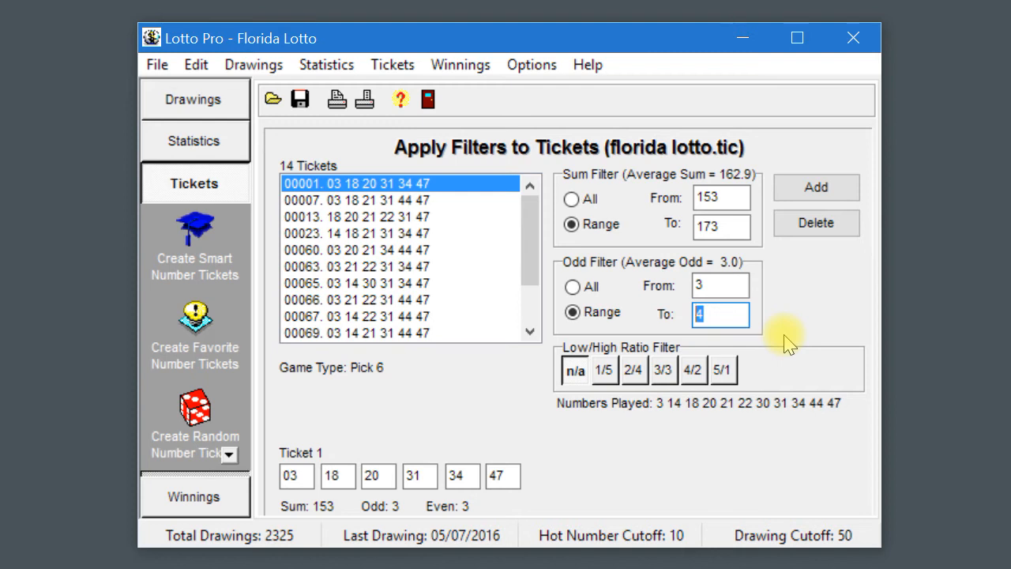
Step: Set the odd filter's upper limit to 3, and try the low/high ratio filter at 1/5 and 2/4 before settling on 3/3
text(3)
key(Tab)
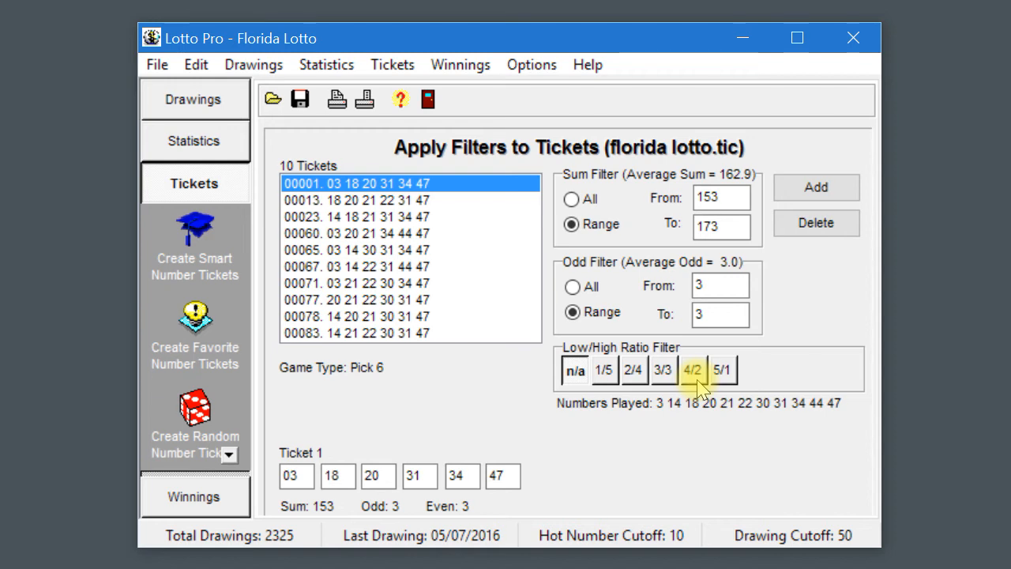
click(610, 378)
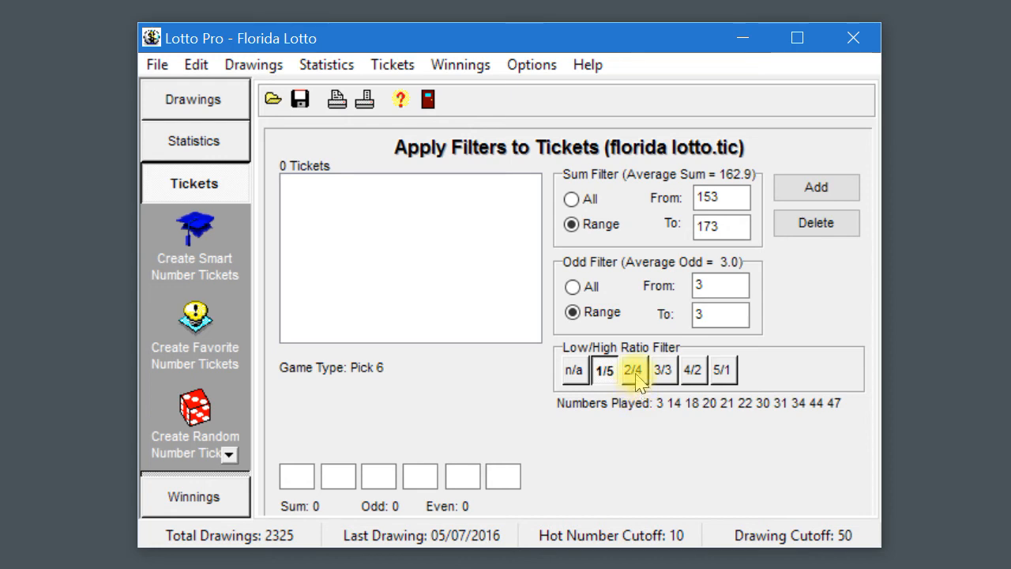
click(634, 371)
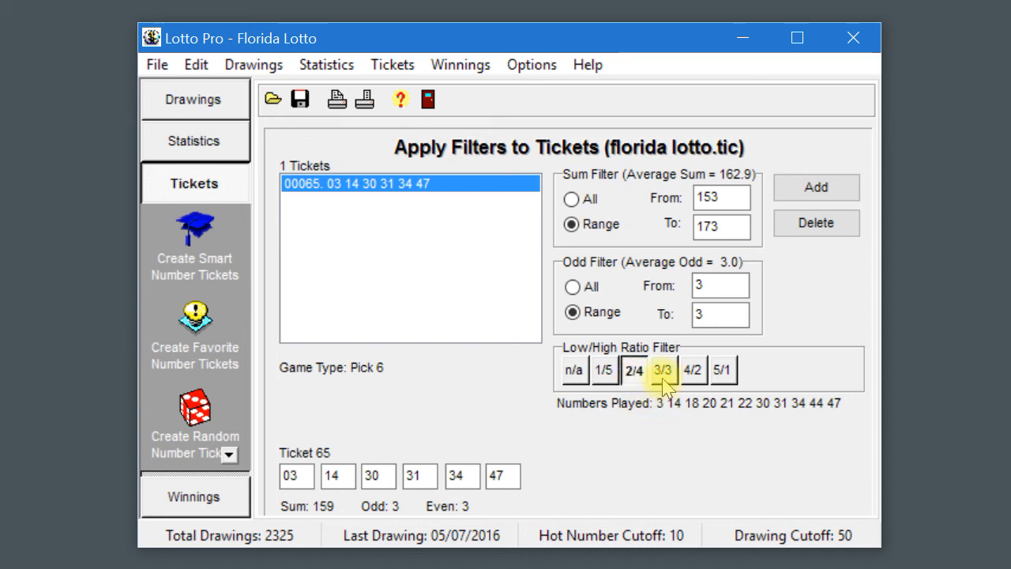
click(663, 371)
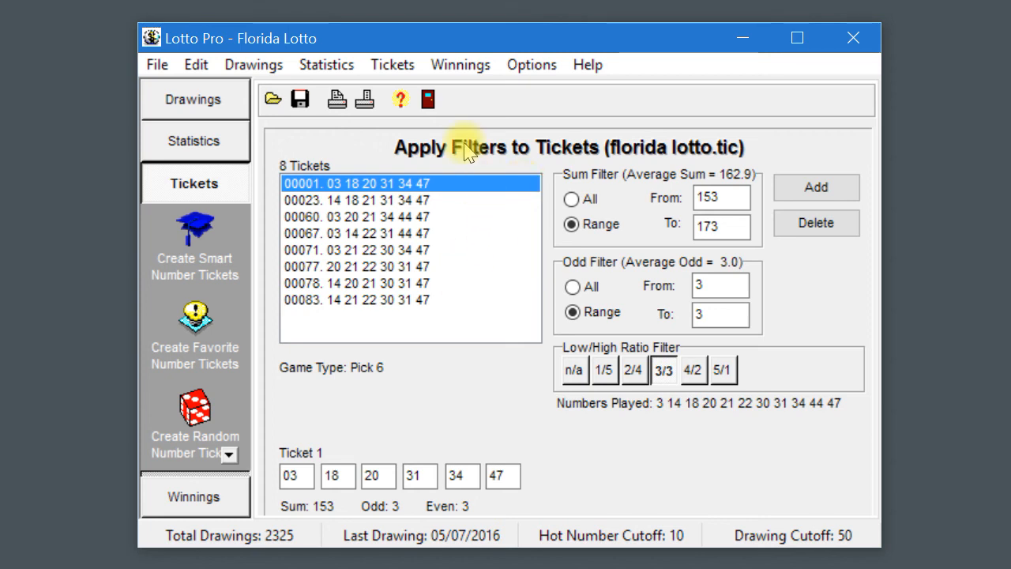
Step: Save the filtered tickets in the data folder as a new ticket file named "filtered tickets"
click(300, 100)
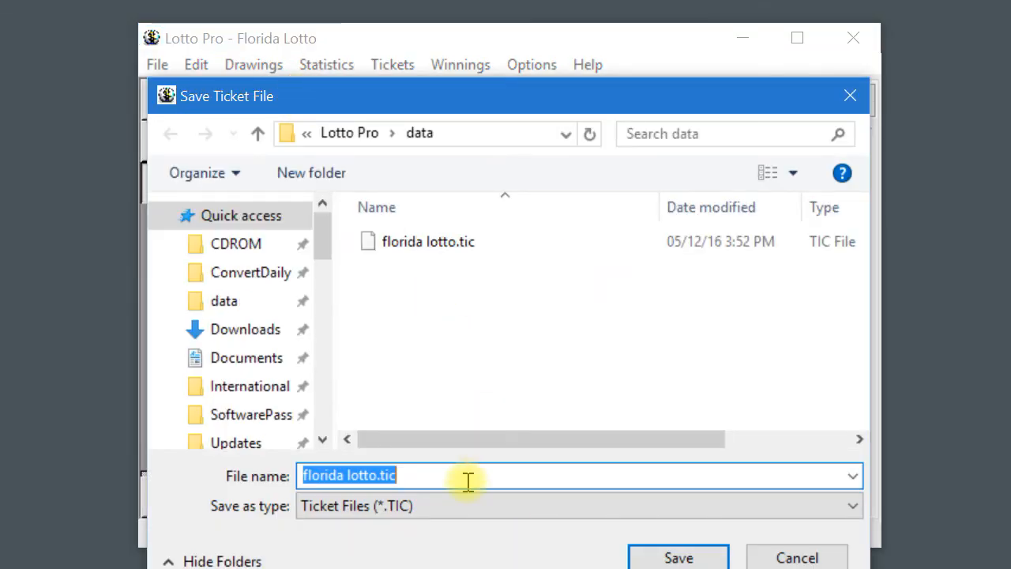
click(371, 478)
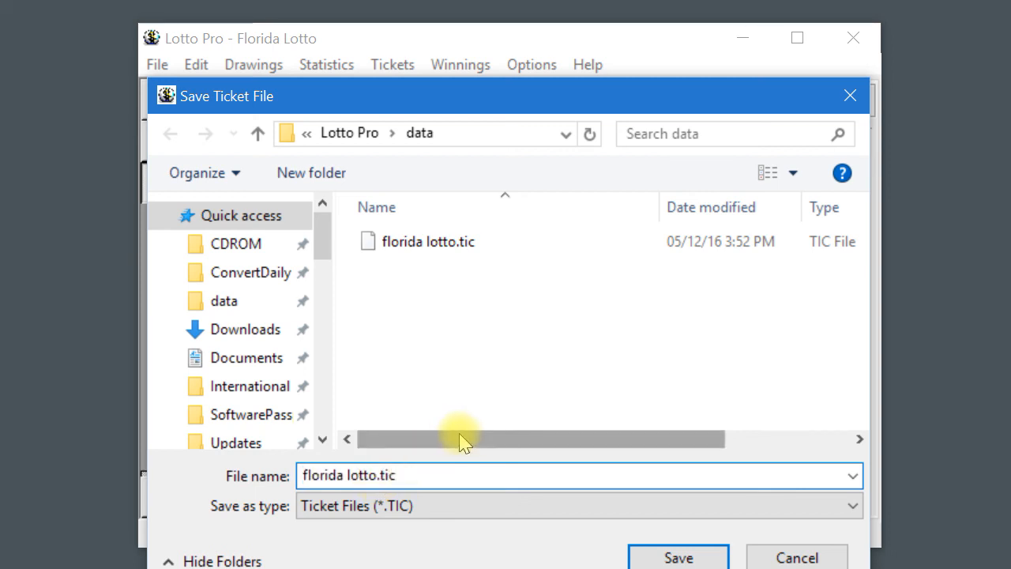
key(ctrl+a)
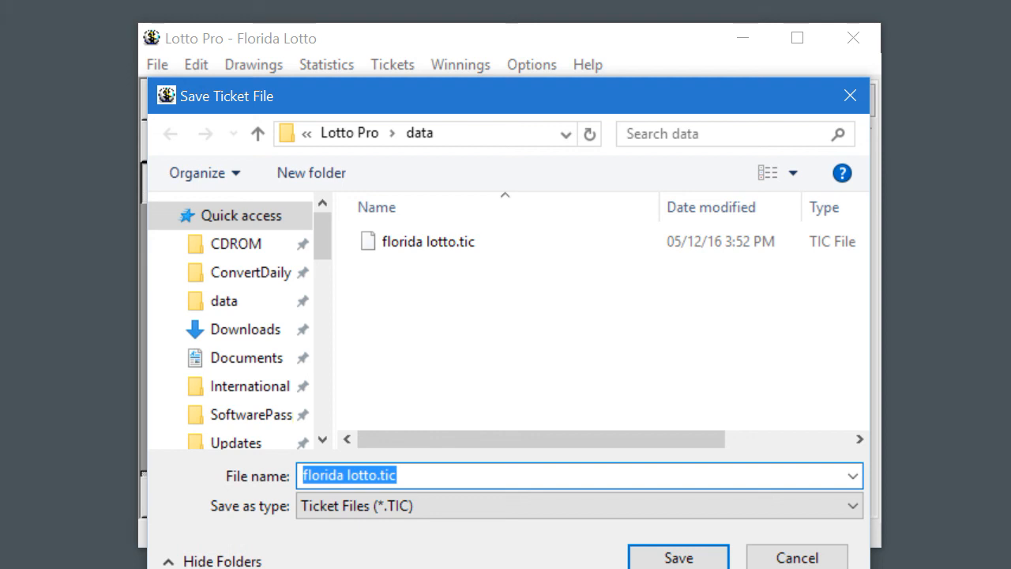
text(filte)
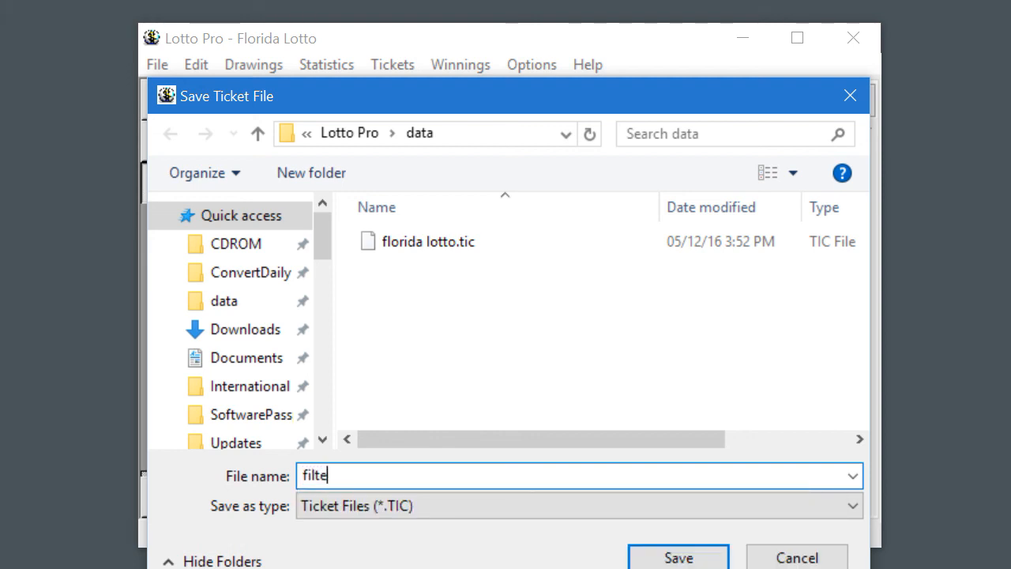
text(red tickets)
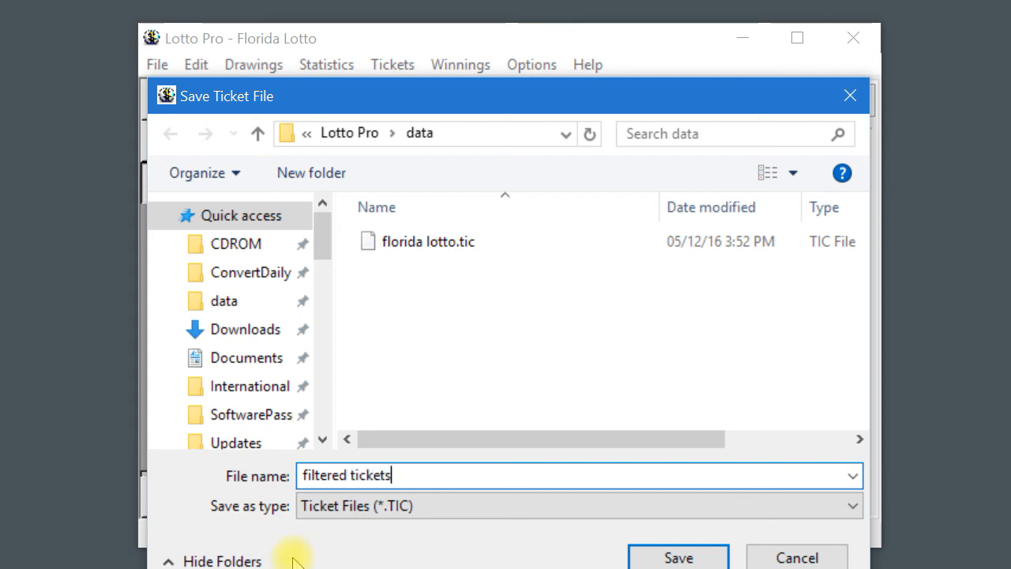
click(655, 555)
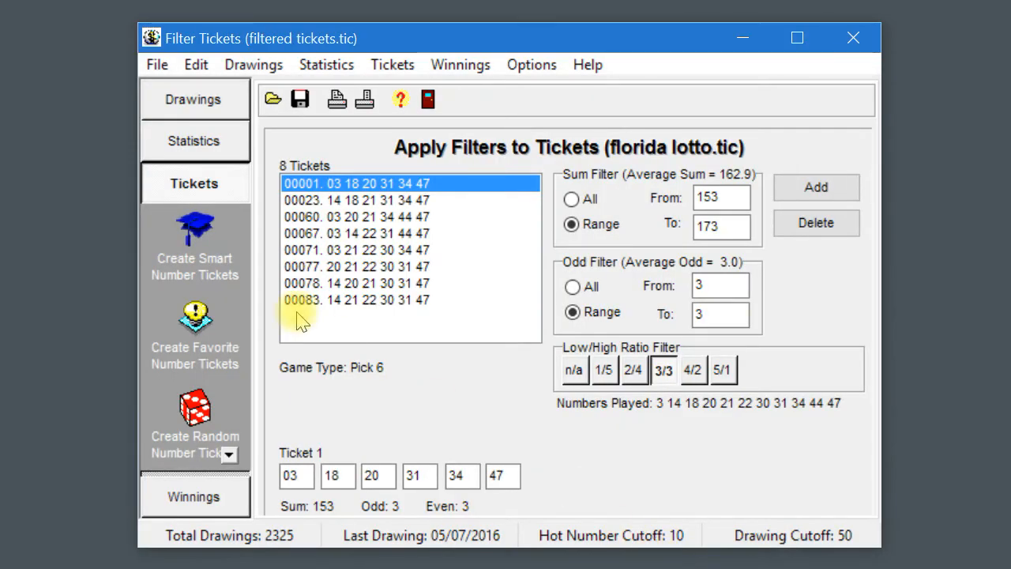